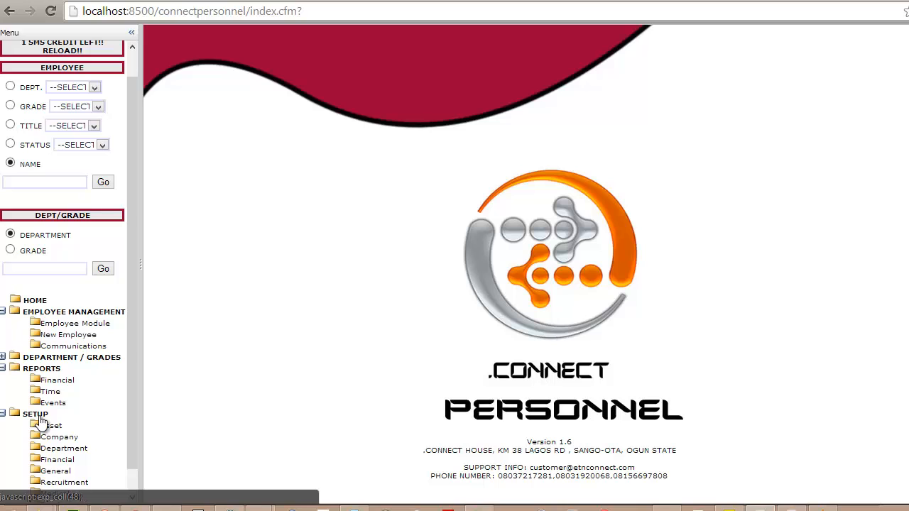
# Open the financial setup's benefit types and add a benefit type named HEALTH CARE
pyautogui.click(67, 461)
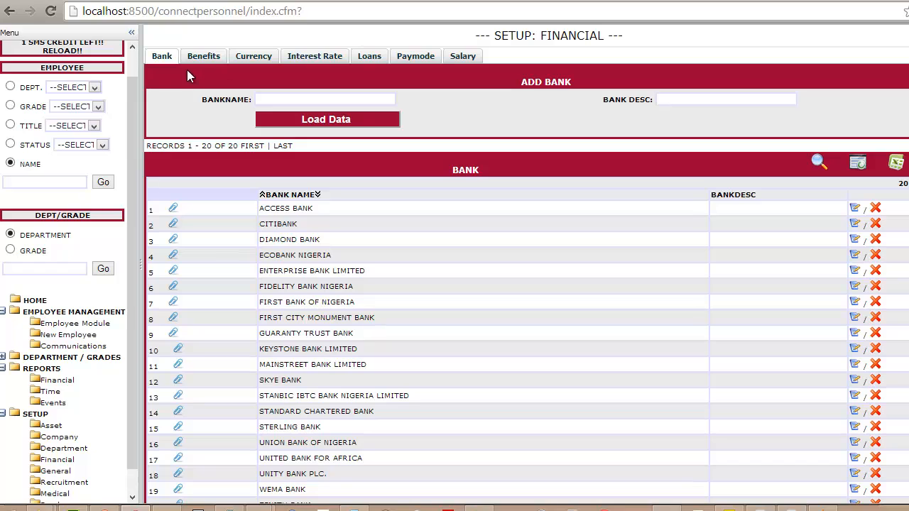
pyautogui.scroll(-1, 454, 284)
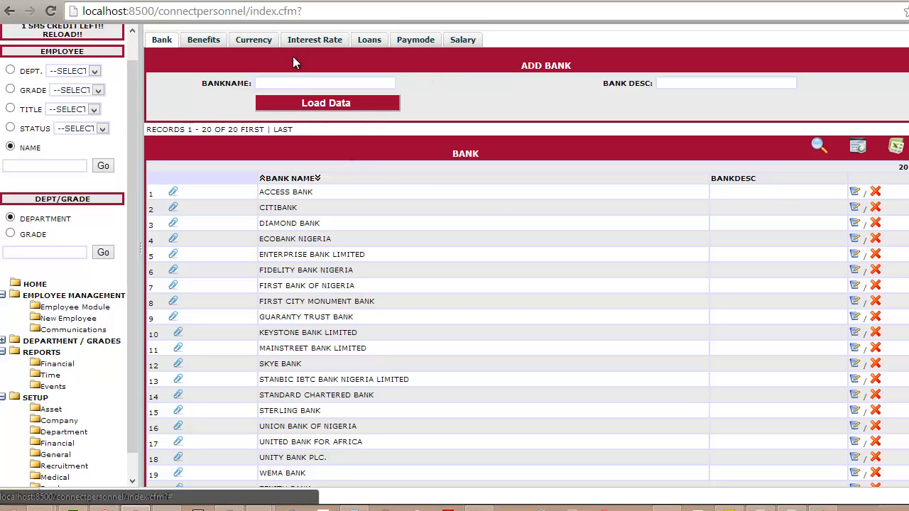
pyautogui.click(190, 40)
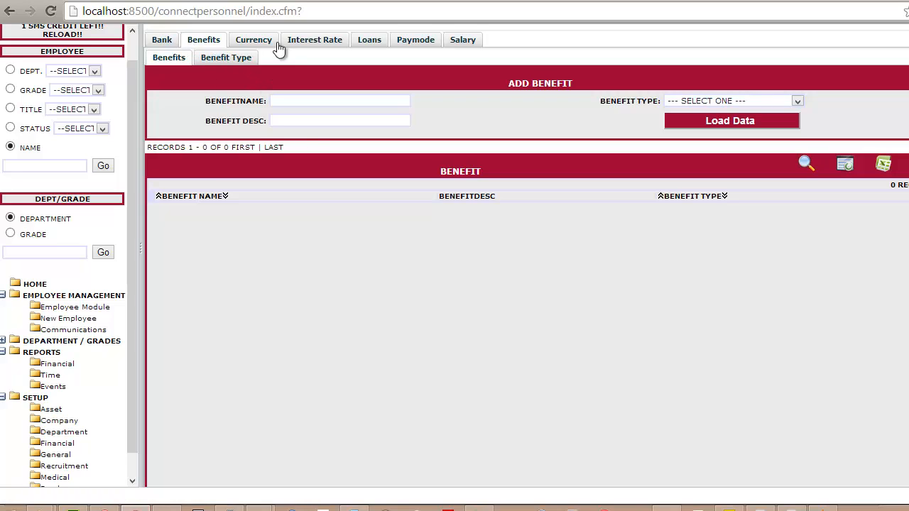
pyautogui.click(233, 60)
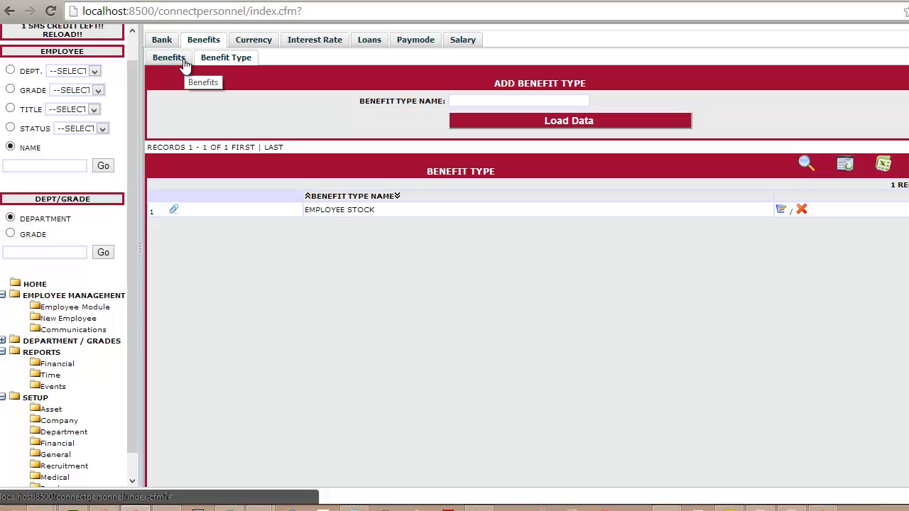
pyautogui.click(584, 100)
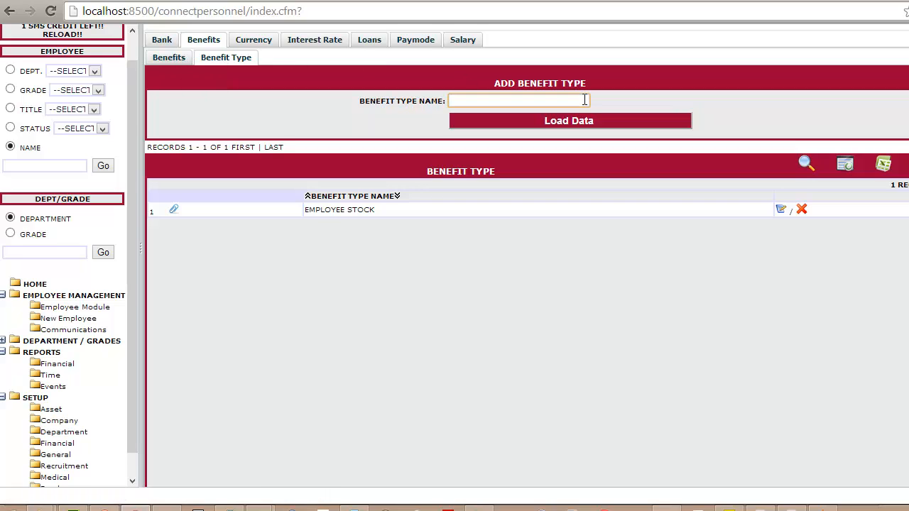
pyautogui.write('hea')
pyautogui.press('BackSpace')
pyautogui.press('BackSpace')
pyautogui.press('BackSpace')
pyautogui.write('HEALTH CARE')
pyautogui.click(571, 119)
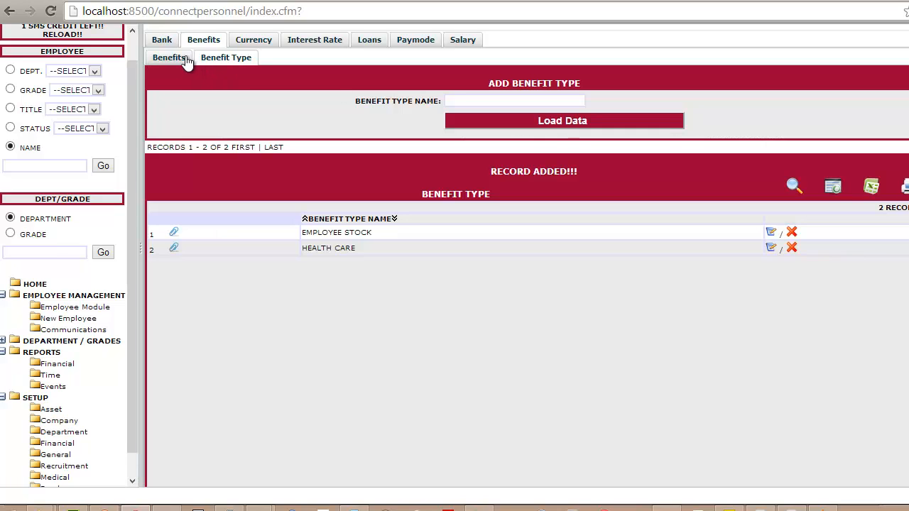
# Add a benefit named MEDICAL with benefit type HEALTH CARE
pyautogui.click(185, 59)
pyautogui.click(311, 98)
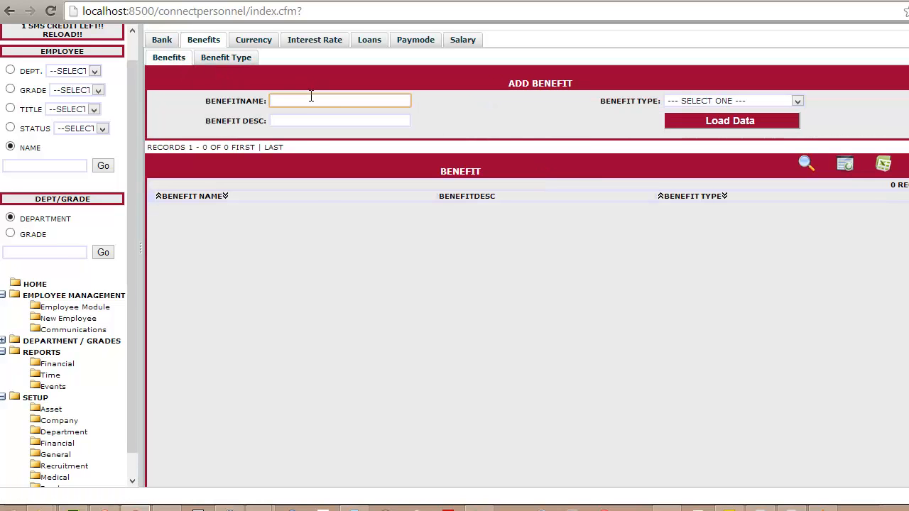
pyautogui.write('MEDICAL')
pyautogui.click(710, 100)
pyautogui.click(701, 160)
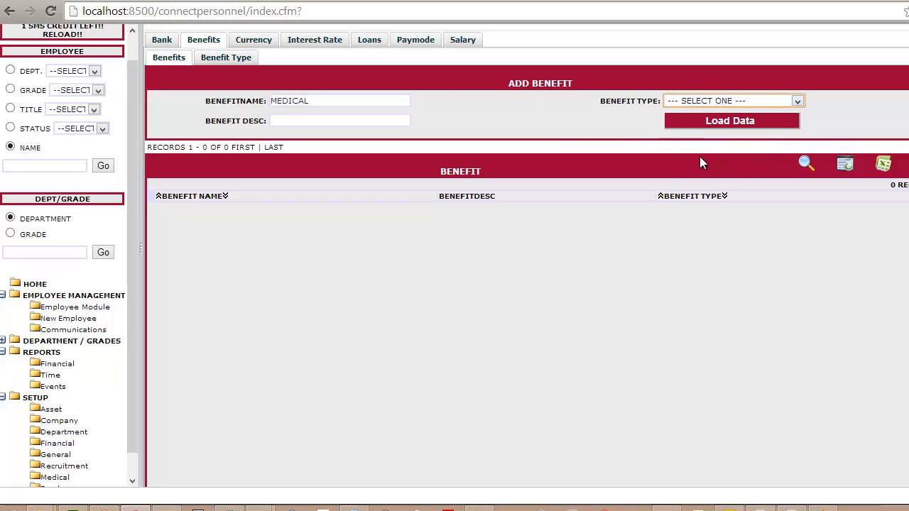
pyautogui.click(706, 118)
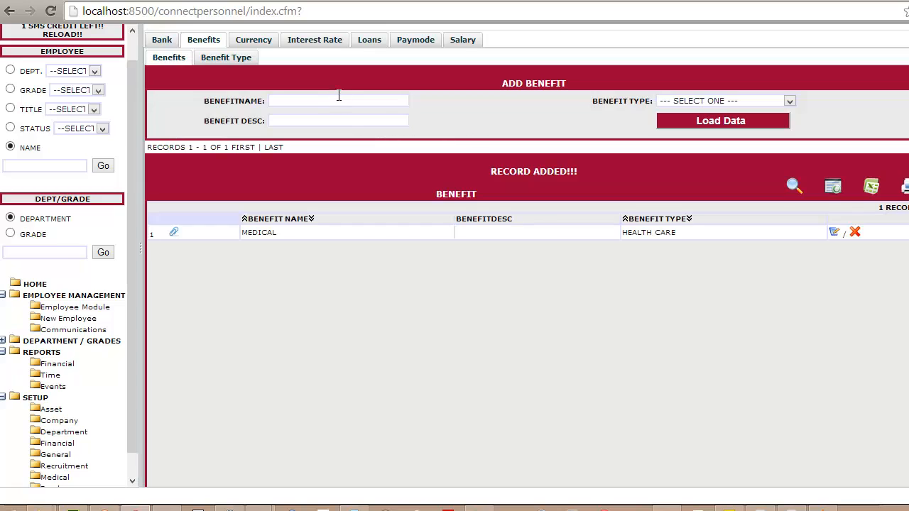
# Add a benefit named CHILD CARE with benefit type HEALTH CARE
pyautogui.click(336, 101)
pyautogui.write('CHILD CARE')
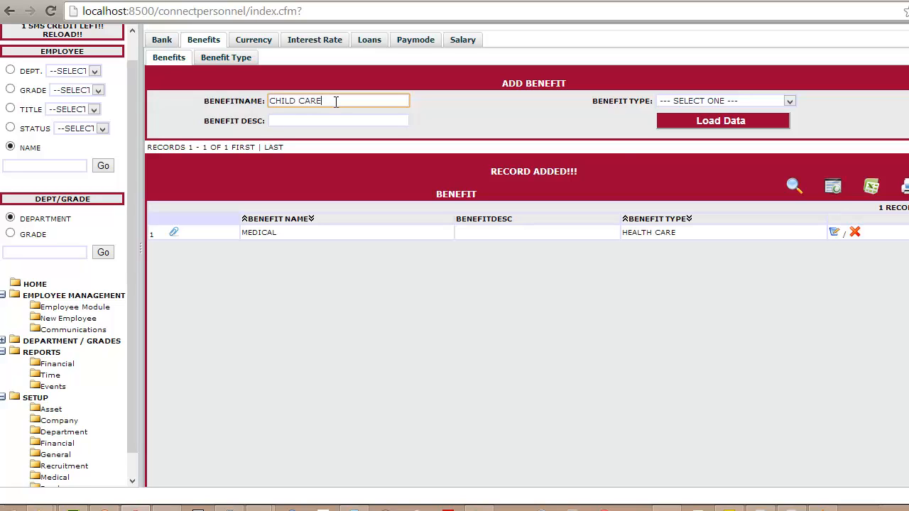
pyautogui.click(722, 99)
pyautogui.click(707, 154)
pyautogui.click(718, 122)
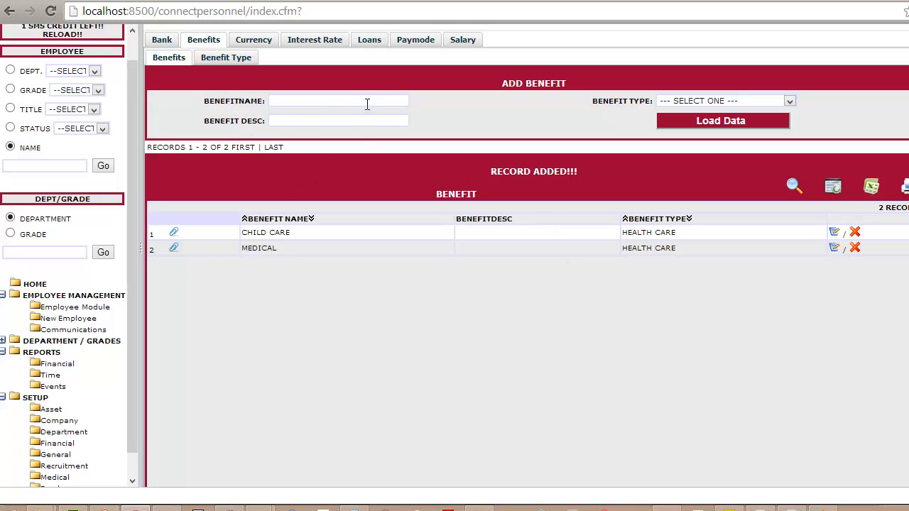
# Add an interest rate type named AMORTIZED INTEREST
pyautogui.click(254, 40)
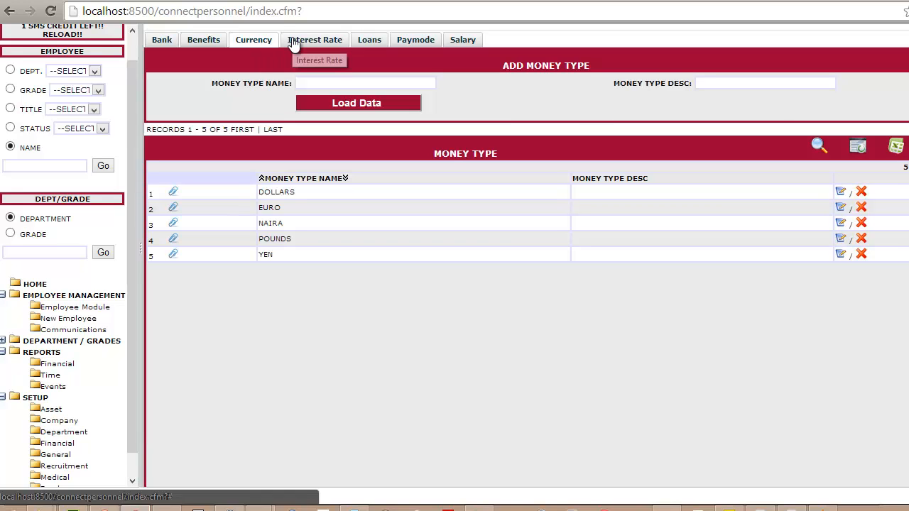
pyautogui.click(293, 42)
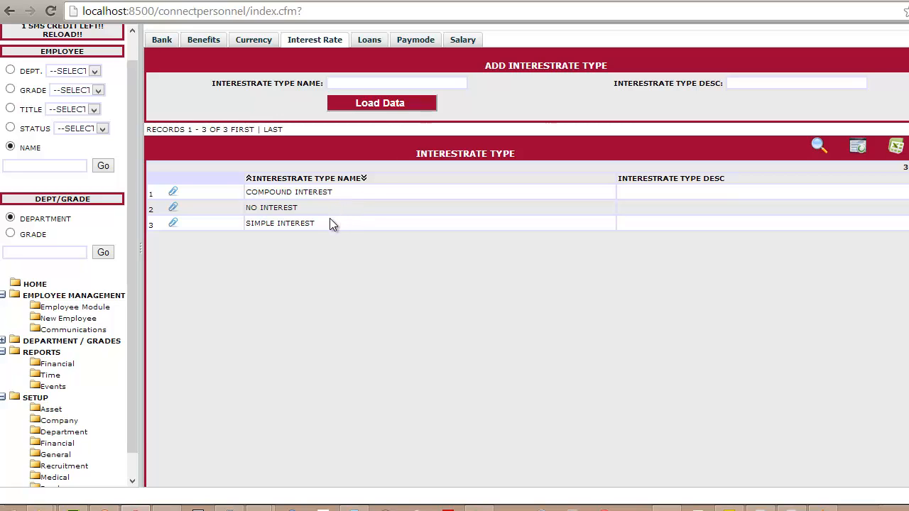
pyautogui.click(384, 89)
pyautogui.write('AMORTI')
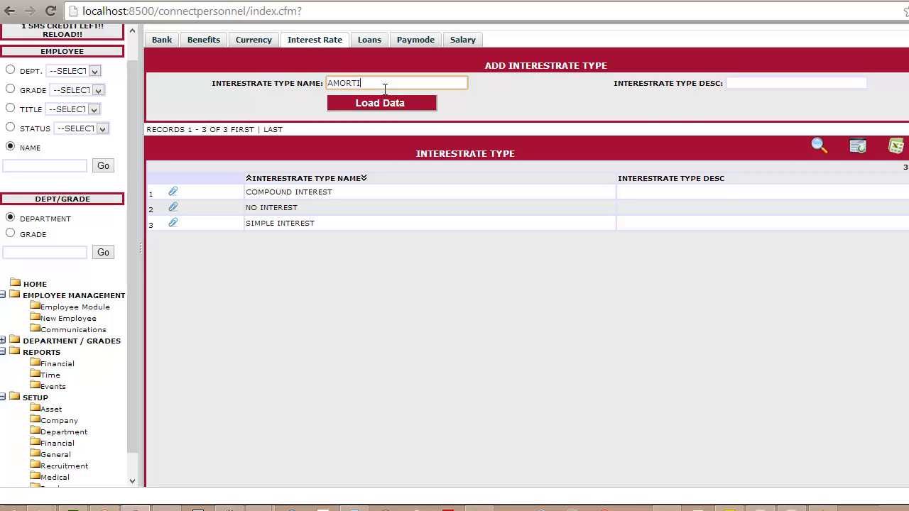
pyautogui.write('ZED INTEREST')
pyautogui.click(383, 103)
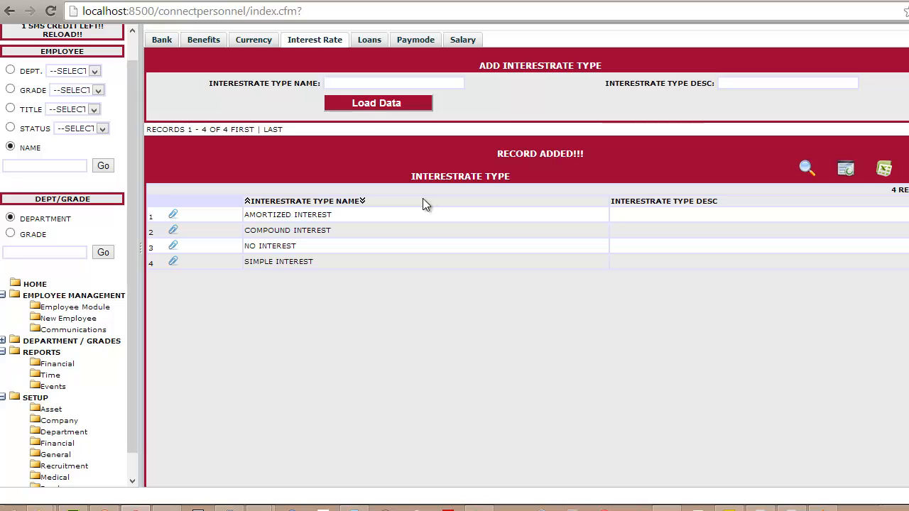
# Add a loan type named MEDICAL LOAN using the Compound Interest rate type
pyautogui.click(372, 40)
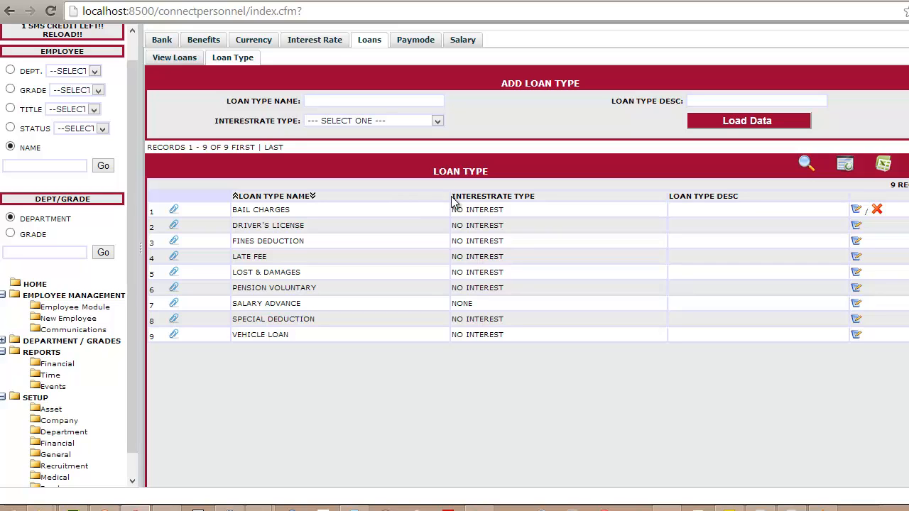
pyautogui.click(344, 101)
pyautogui.write('MEDICAL')
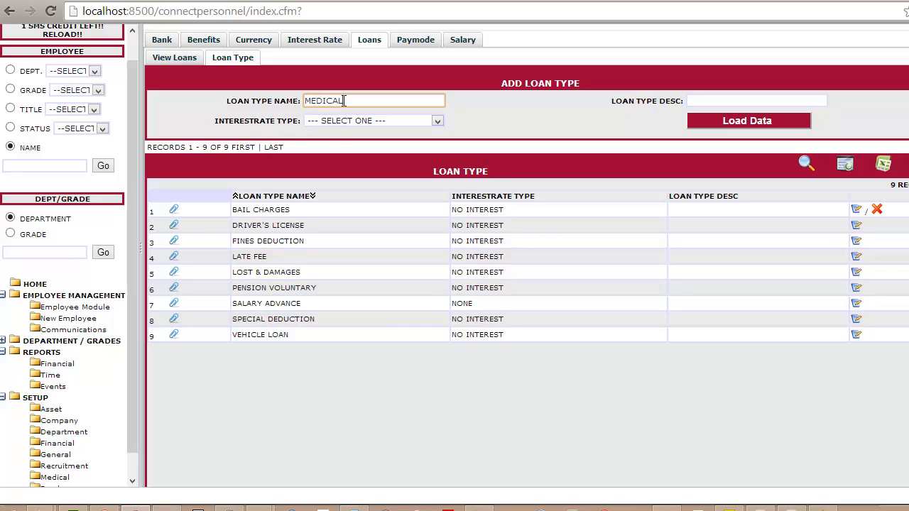
pyautogui.write(' LOAN')
pyautogui.press('Tab')
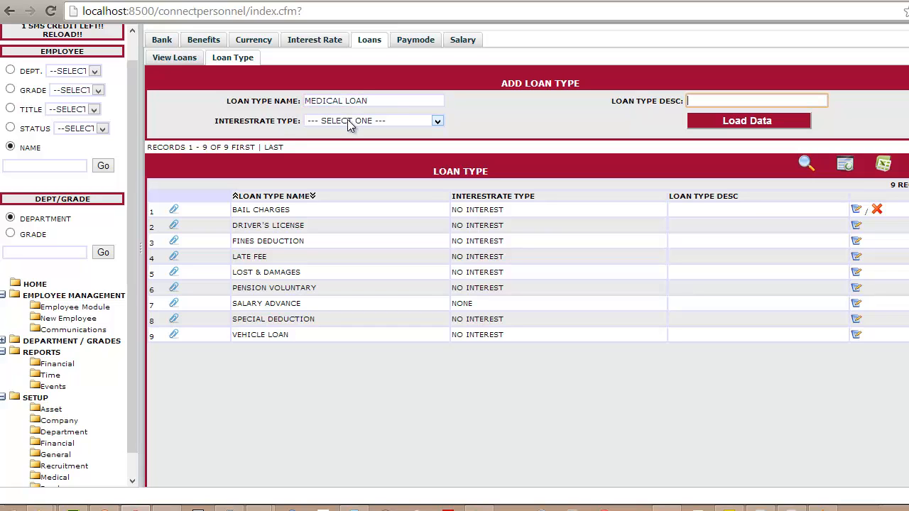
pyautogui.click(347, 120)
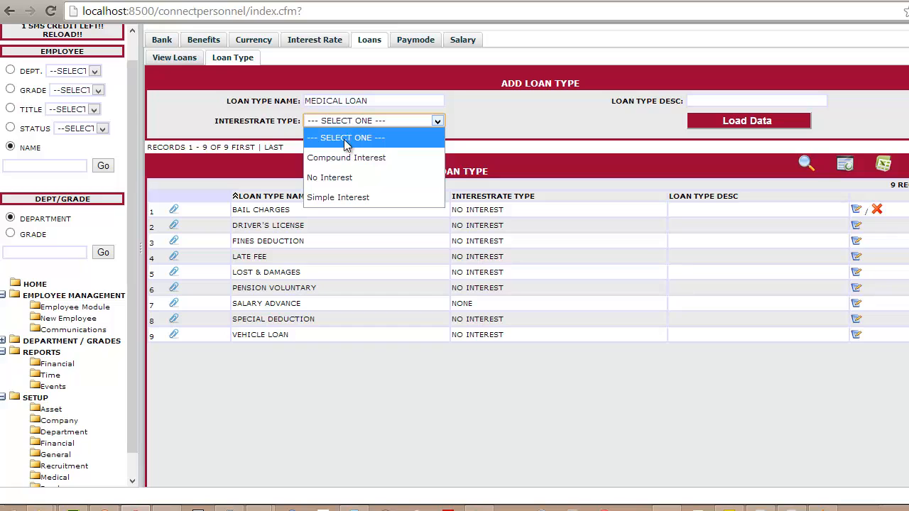
pyautogui.click(342, 158)
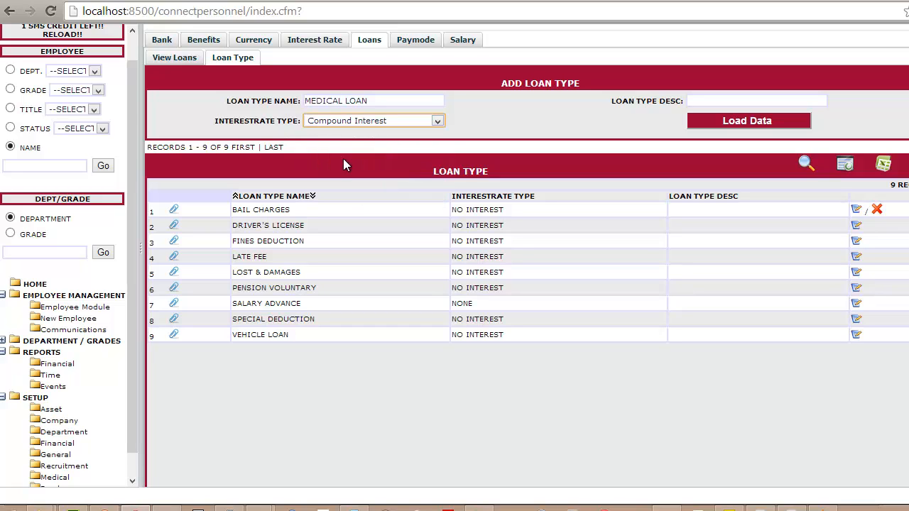
pyautogui.click(796, 119)
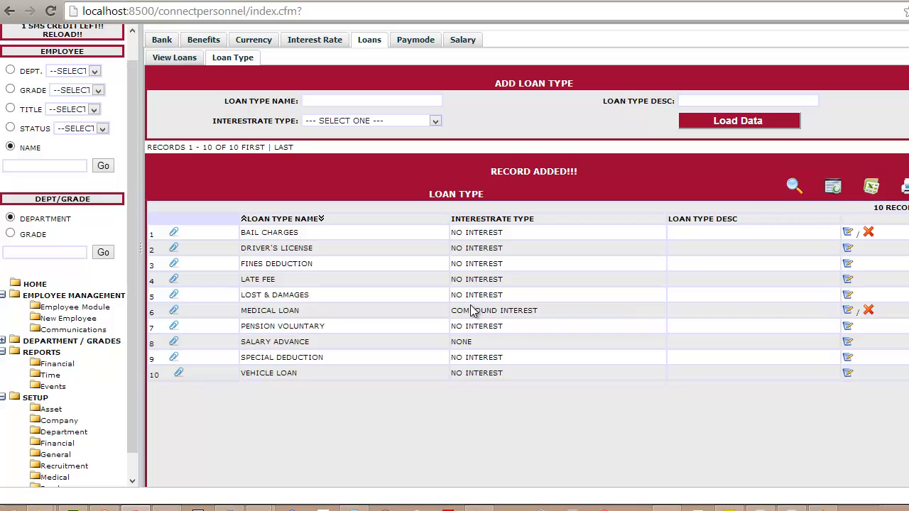
# Start a new loan named SNR MEDICAL with loan type MEDICAL LOAN
pyautogui.click(168, 58)
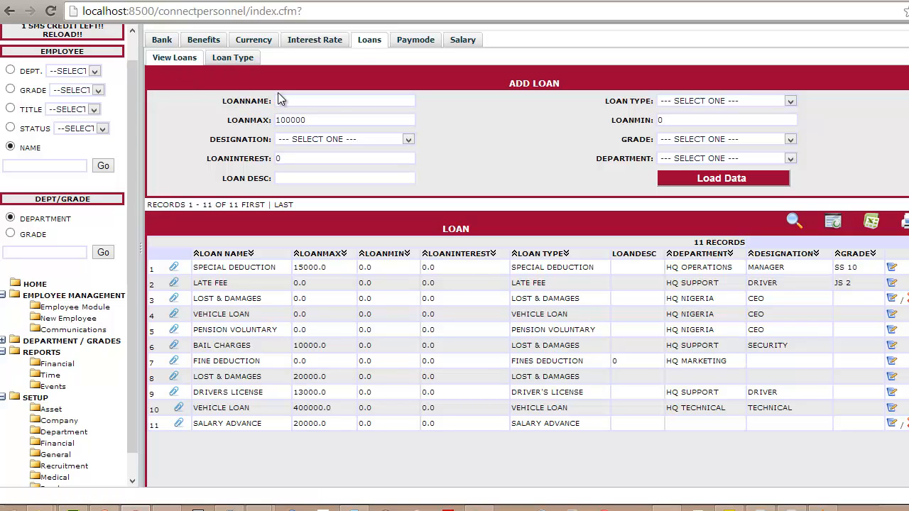
pyautogui.click(345, 101)
pyautogui.write('SNR MEDICAL')
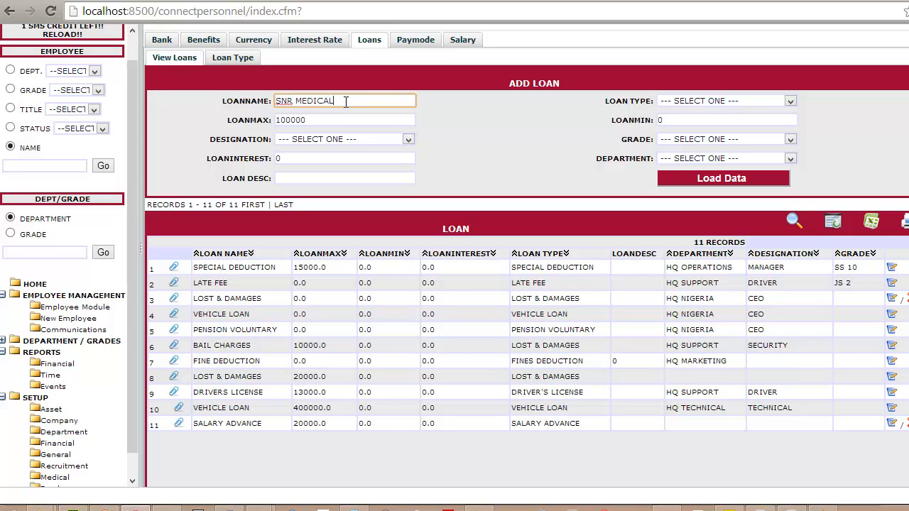
pyautogui.click(708, 100)
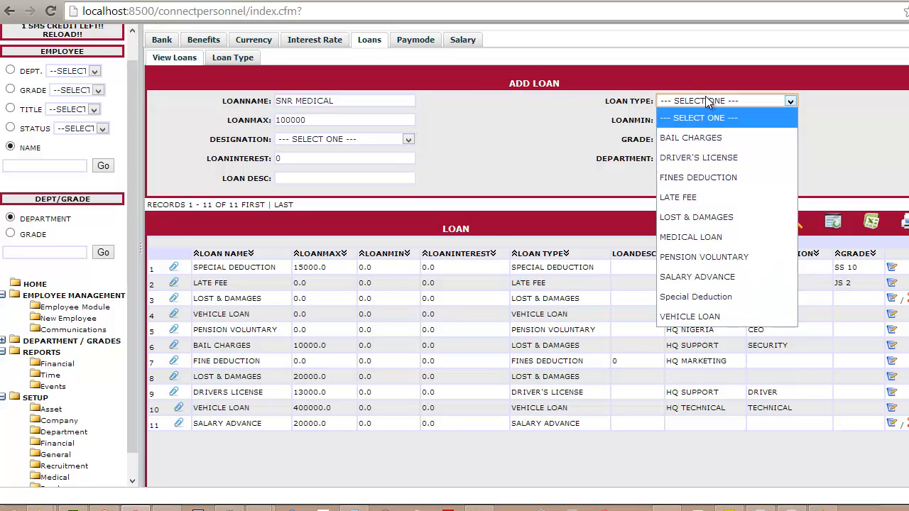
pyautogui.click(699, 238)
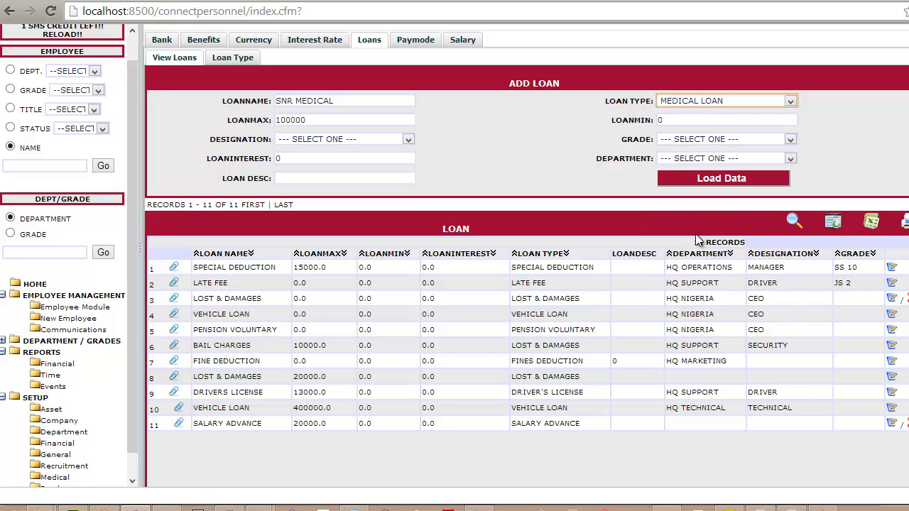
pyautogui.click(335, 119)
pyautogui.moveTo(272, 130); pyautogui.dragTo(257, 139)
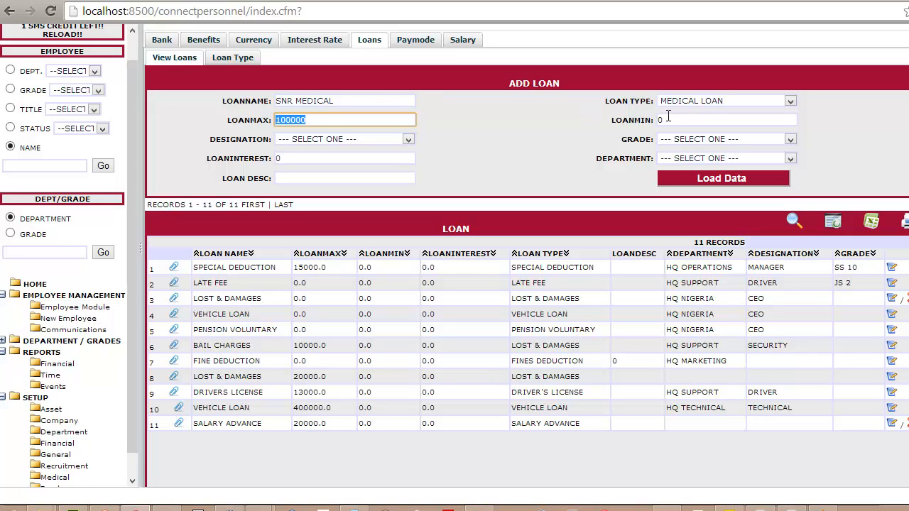
pyautogui.click(371, 139)
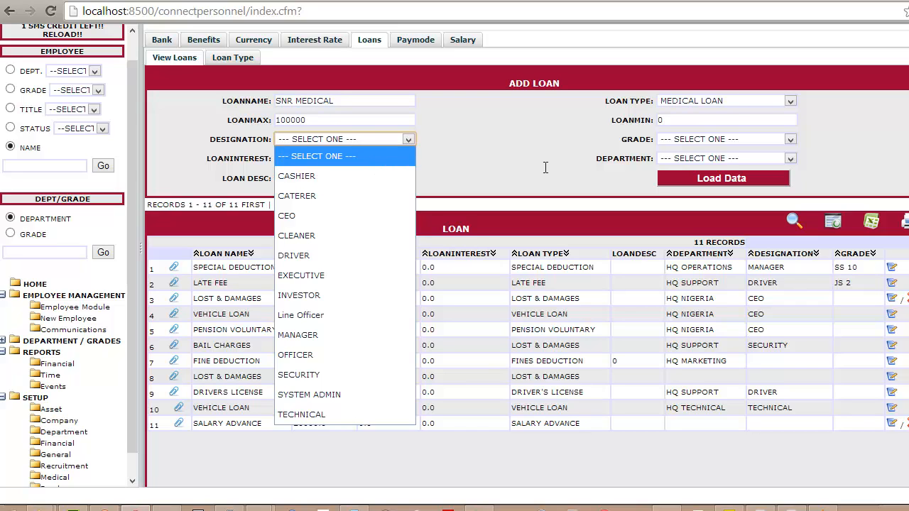
pyautogui.click(371, 162)
pyautogui.click(669, 142)
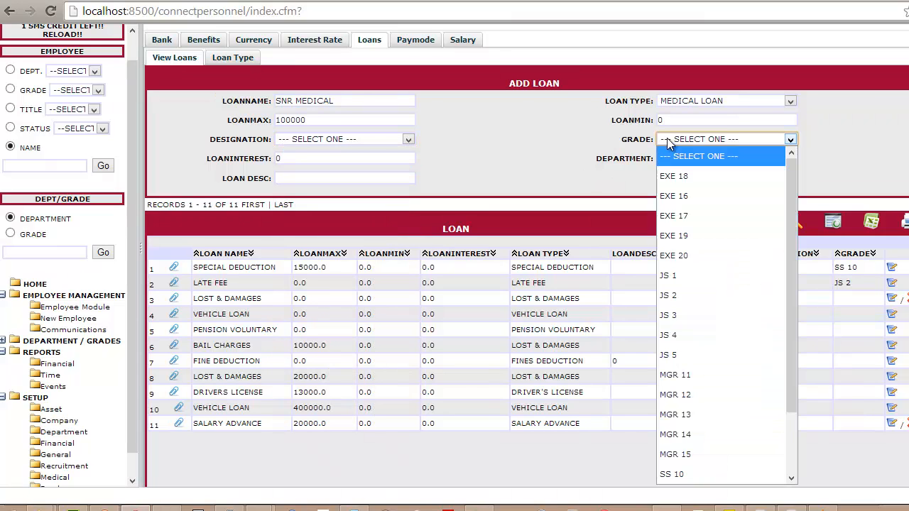
pyautogui.click(707, 162)
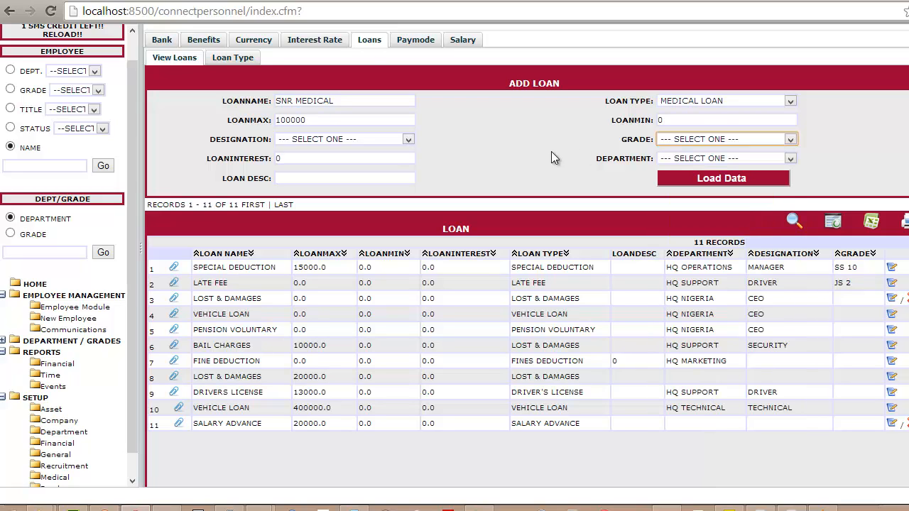
# Set the loan interest to 5 and save the SNR MEDICAL loan
pyautogui.doubleClick(312, 158)
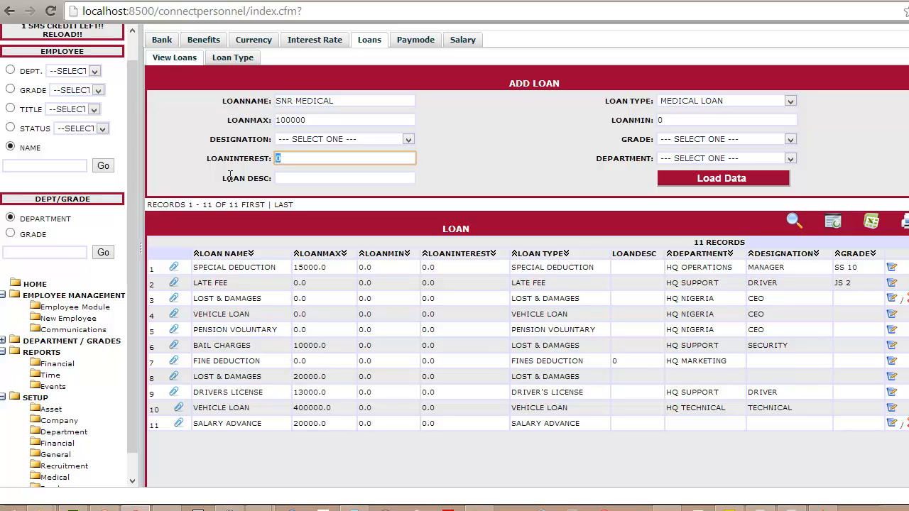
pyautogui.write('5')
pyautogui.click(659, 161)
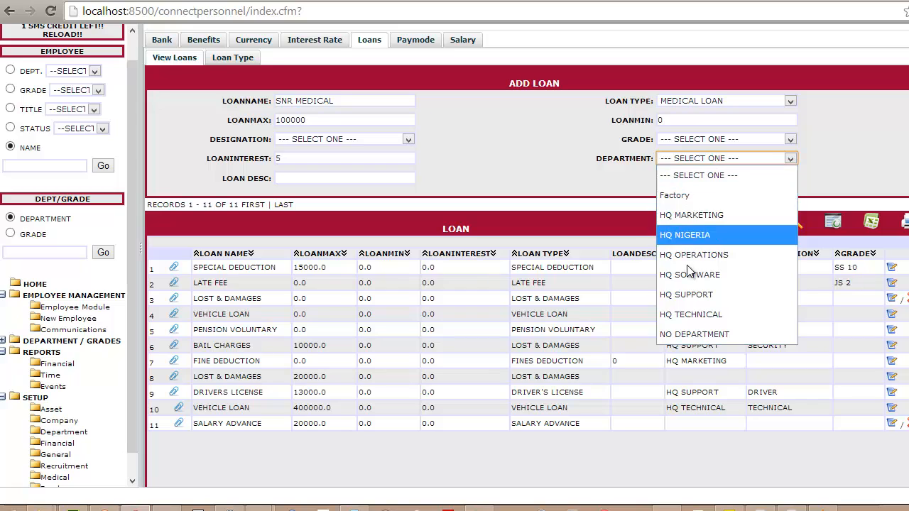
pyautogui.click(702, 175)
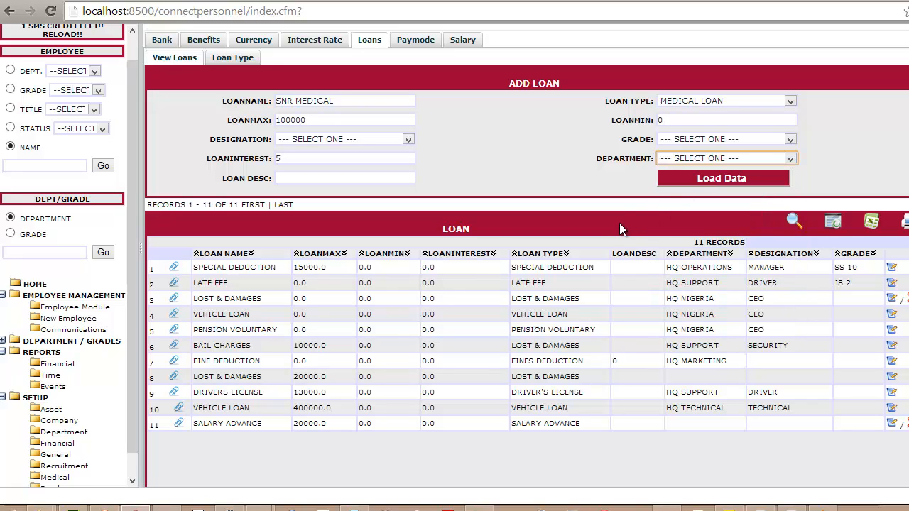
pyautogui.click(686, 180)
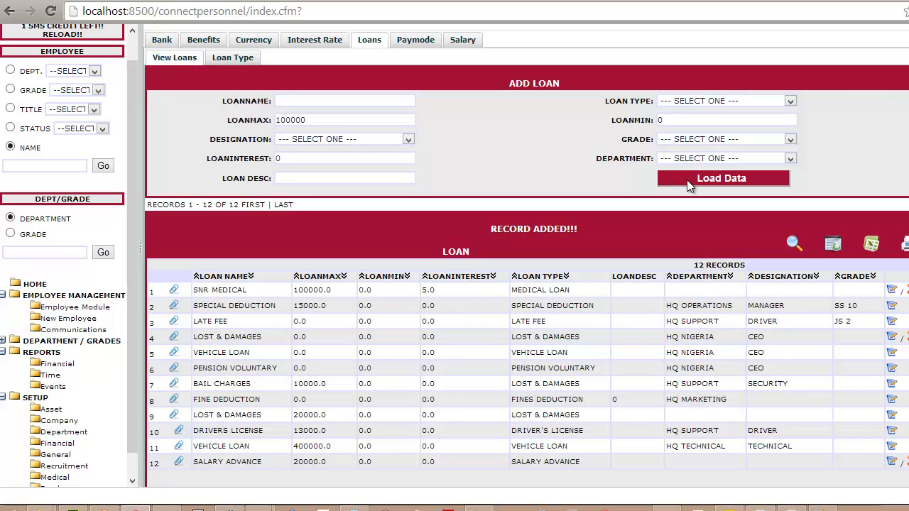